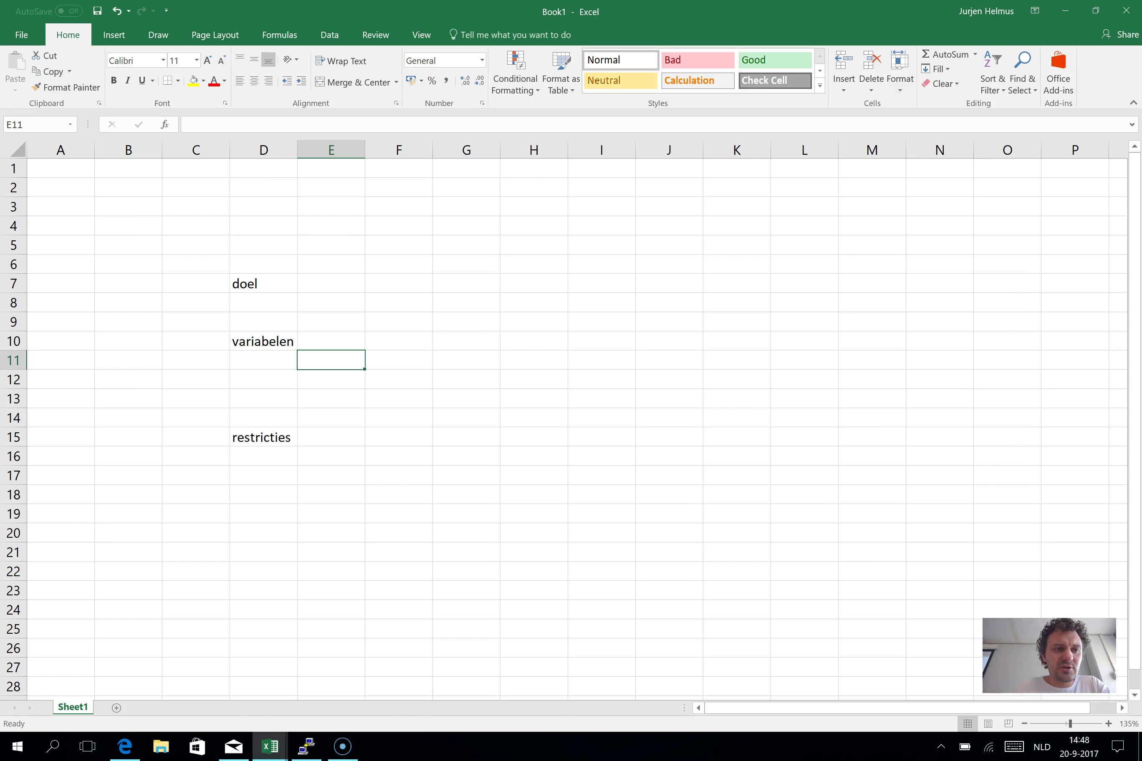
- Enable the Solver Add-in through the Excel Add-ins management in the program options
click(21, 34)
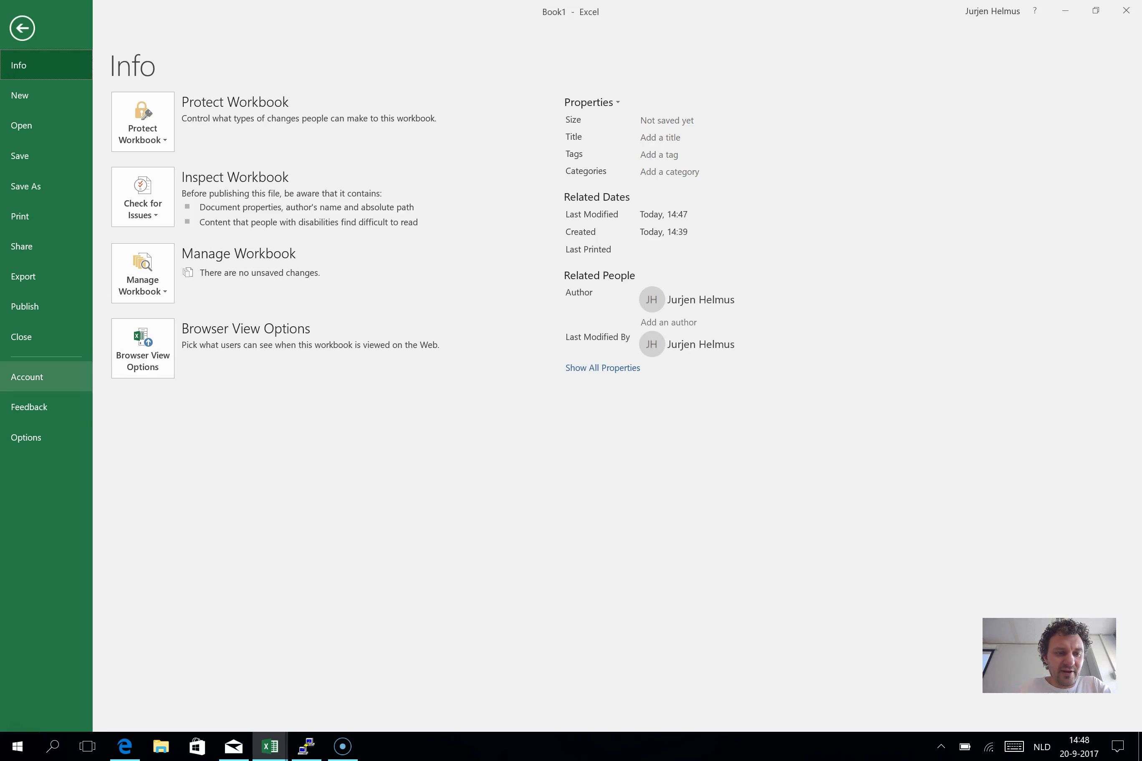
click(30, 436)
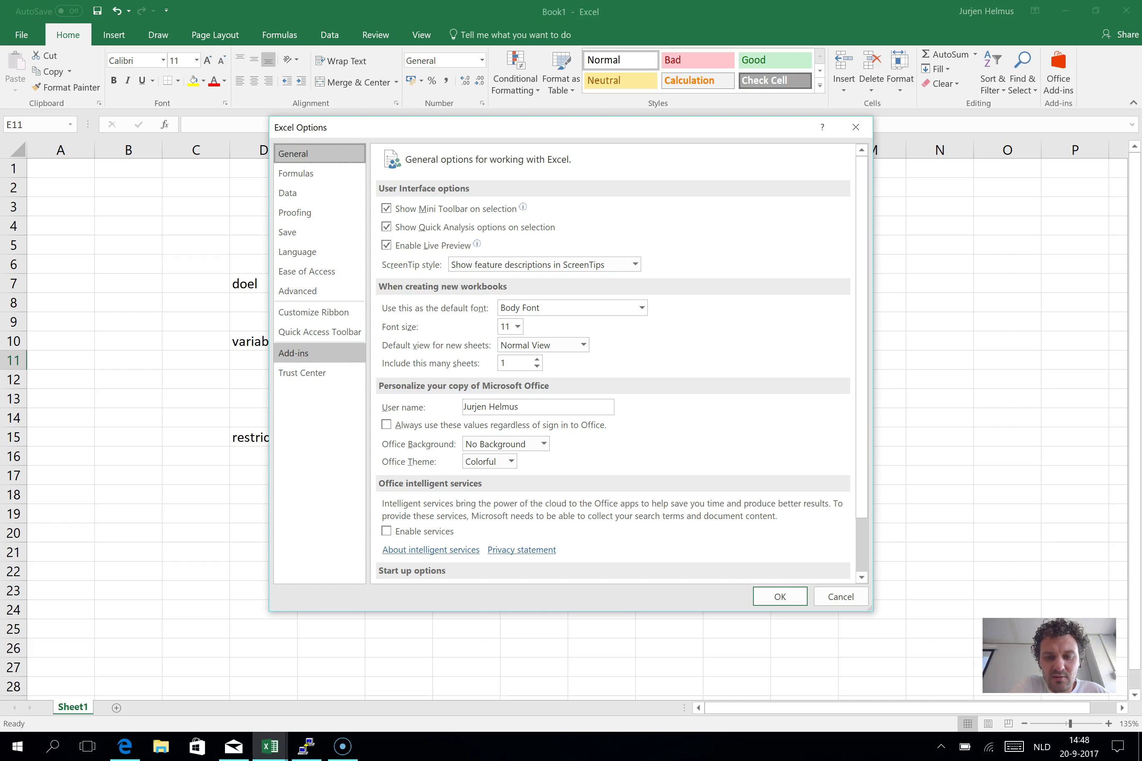
click(294, 353)
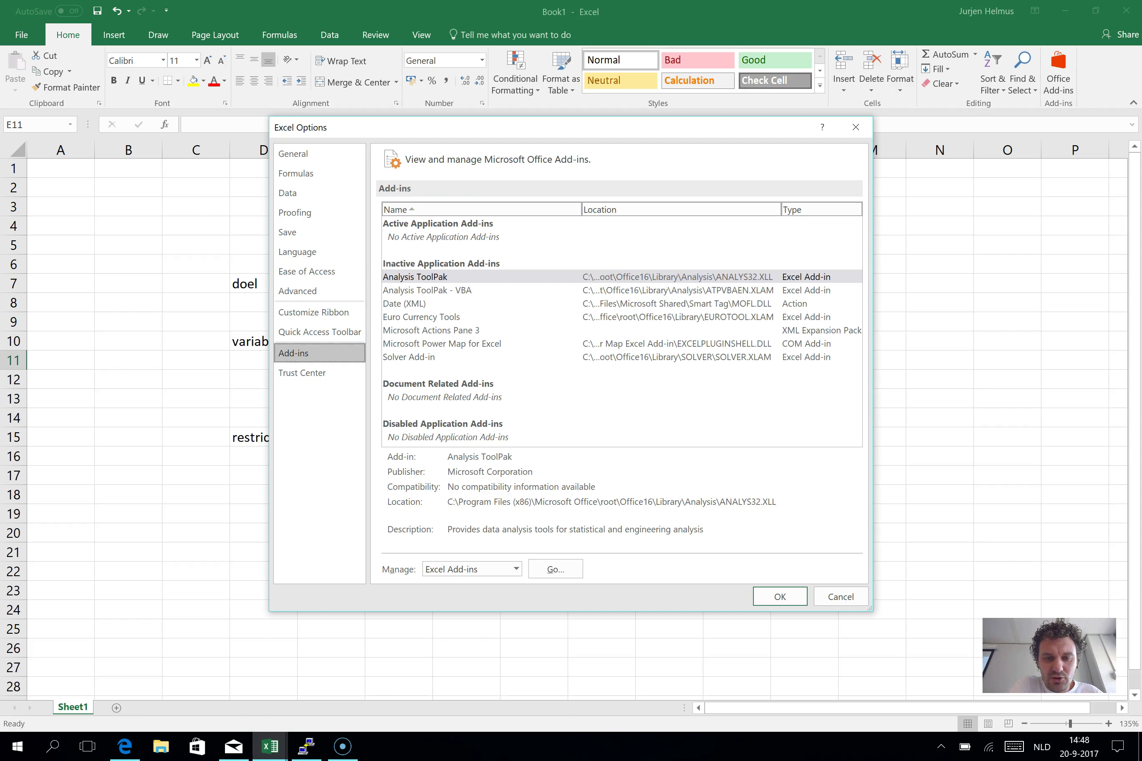
click(408, 358)
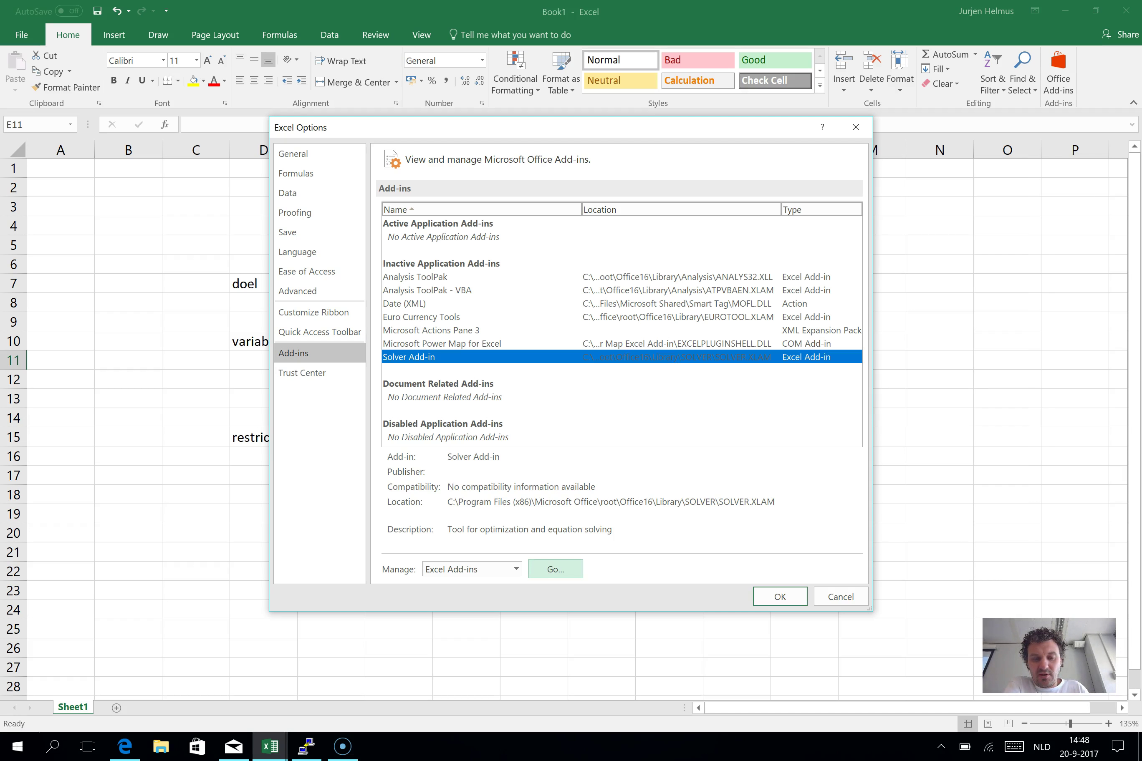
click(555, 568)
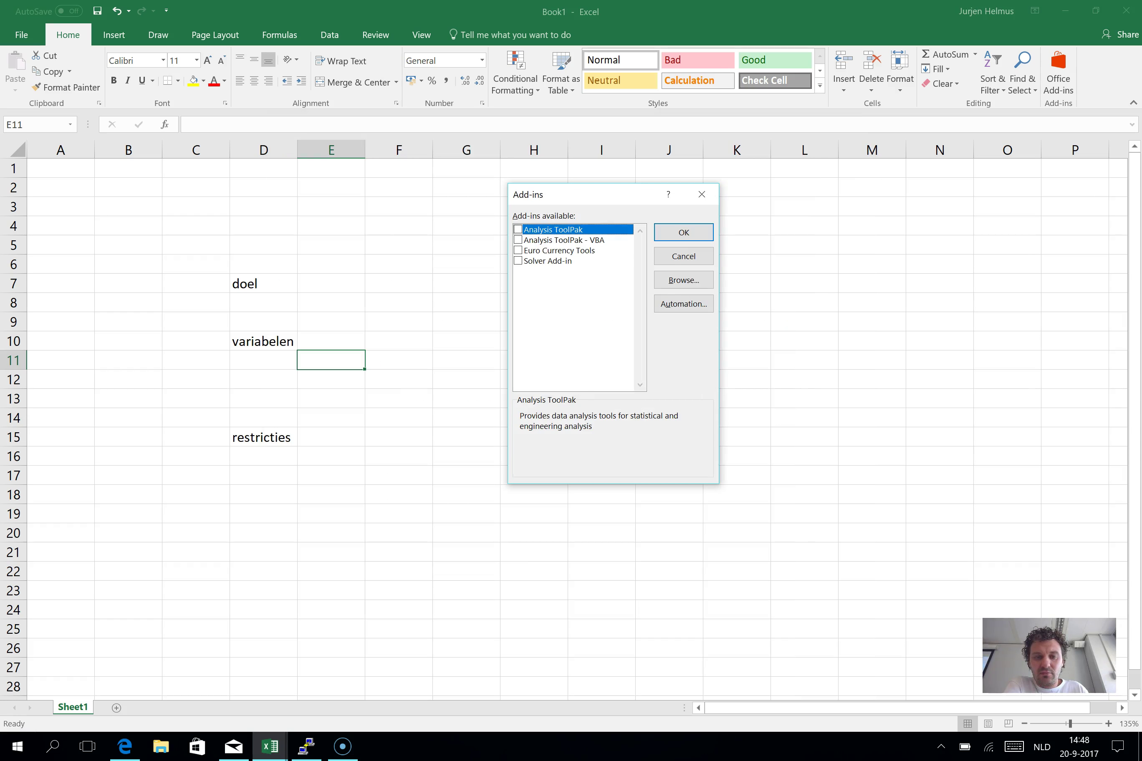
click(548, 261)
key(space)
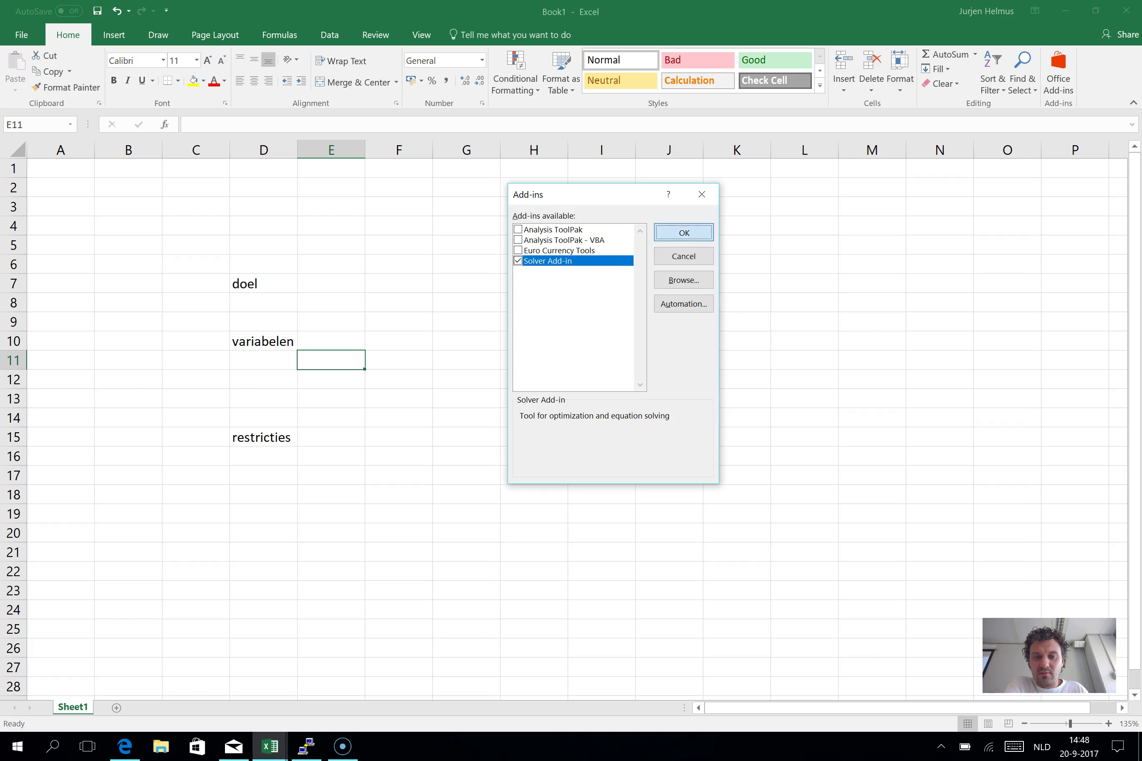
key(Return)
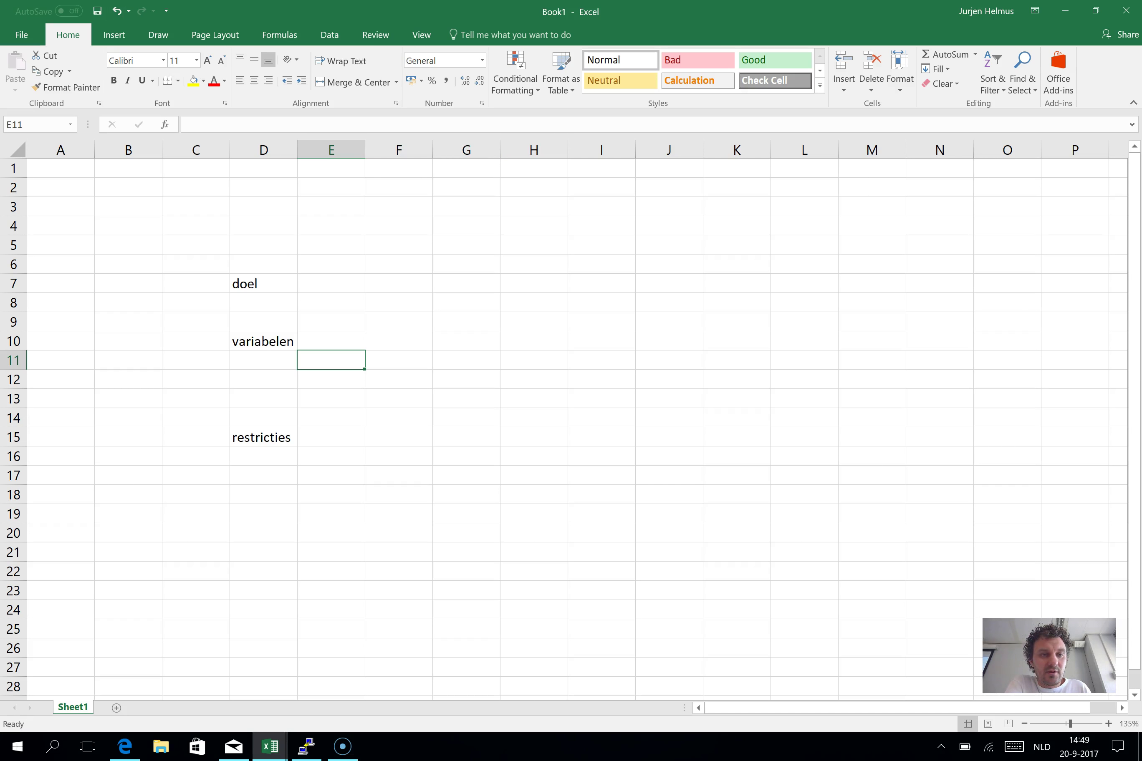
- Open the Solver Parameters dialog to view its objective, variable and constraint settings, and close it without solving
click(329, 34)
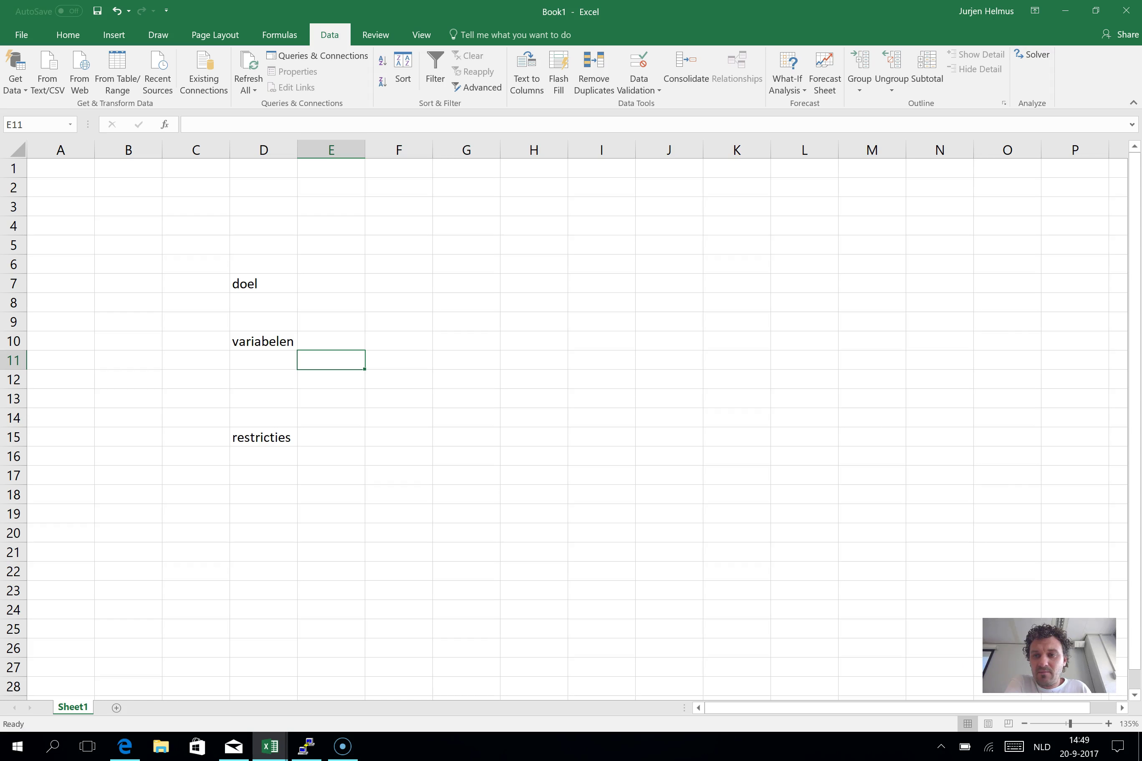
click(1032, 54)
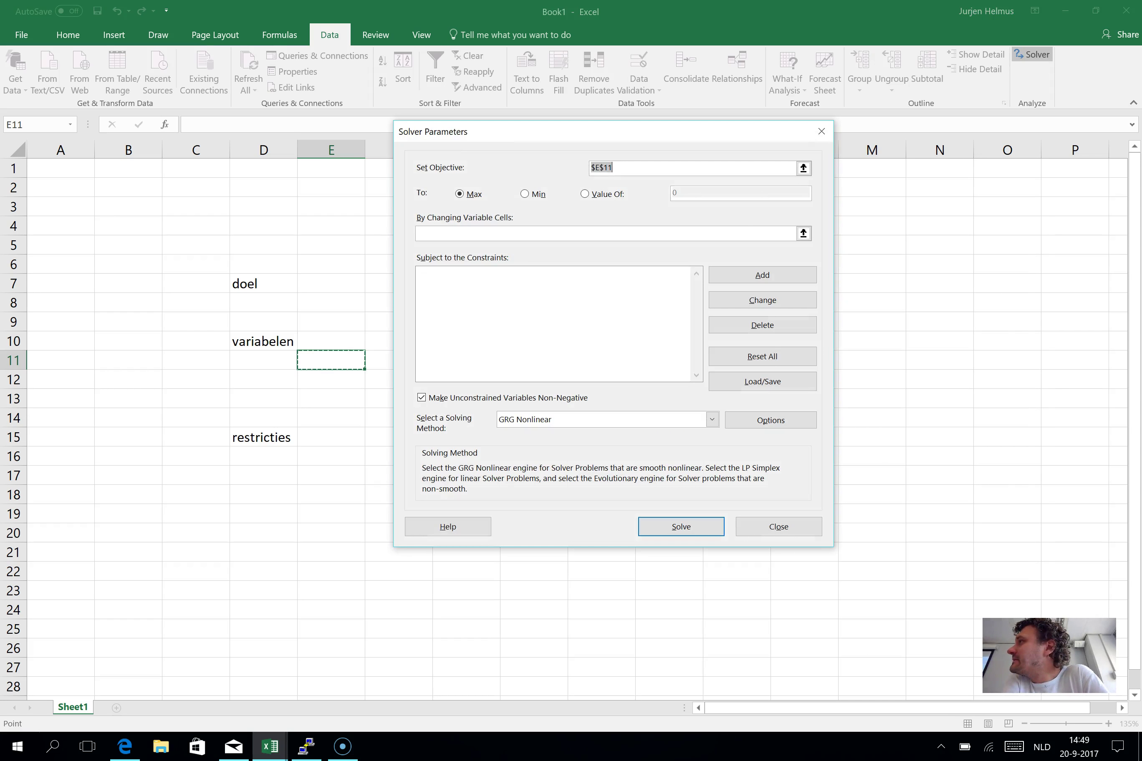
key(Escape)
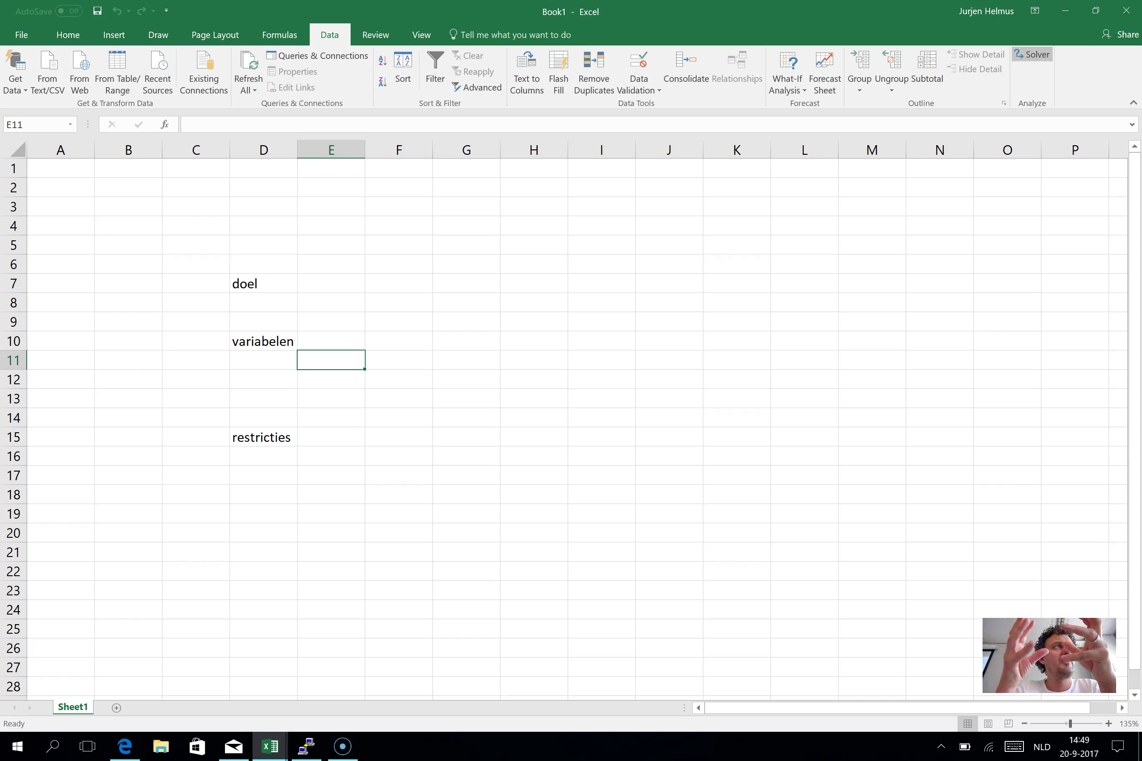
- Enter the label fabriek in E3 and the product names messen in F3 and vorken in F4
click(331, 207)
text(fabriek)
key(Tab)
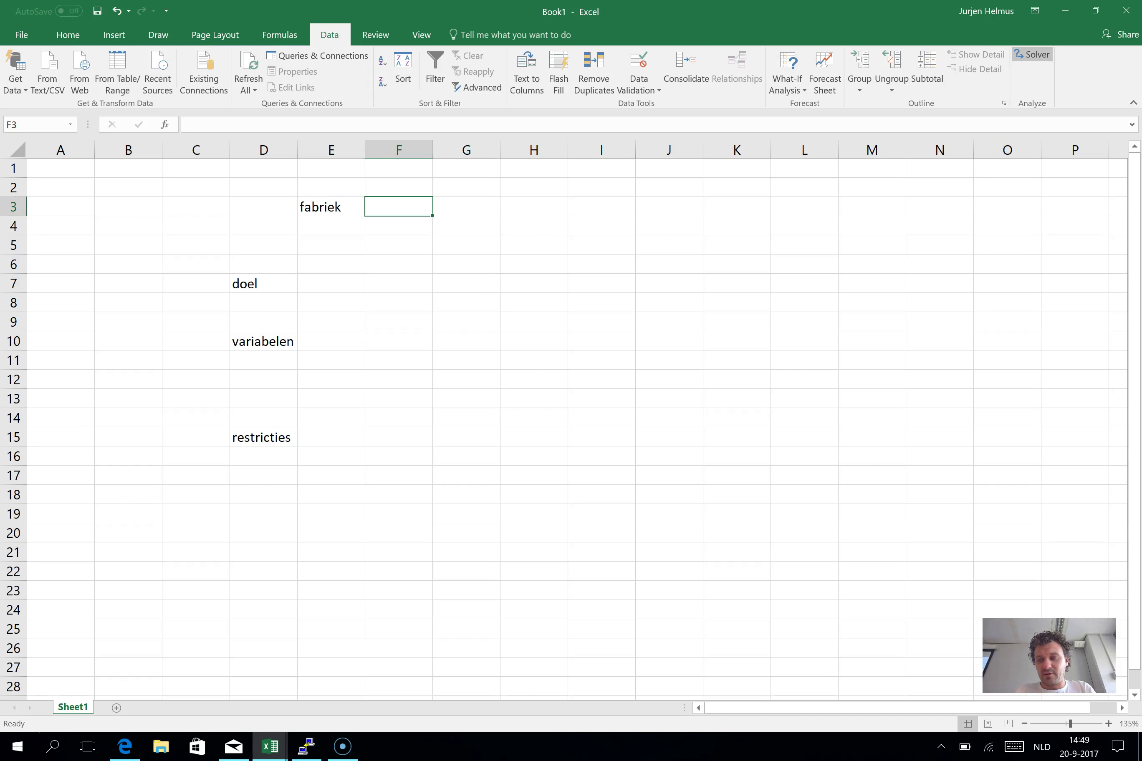
text(messen)
key(Return)
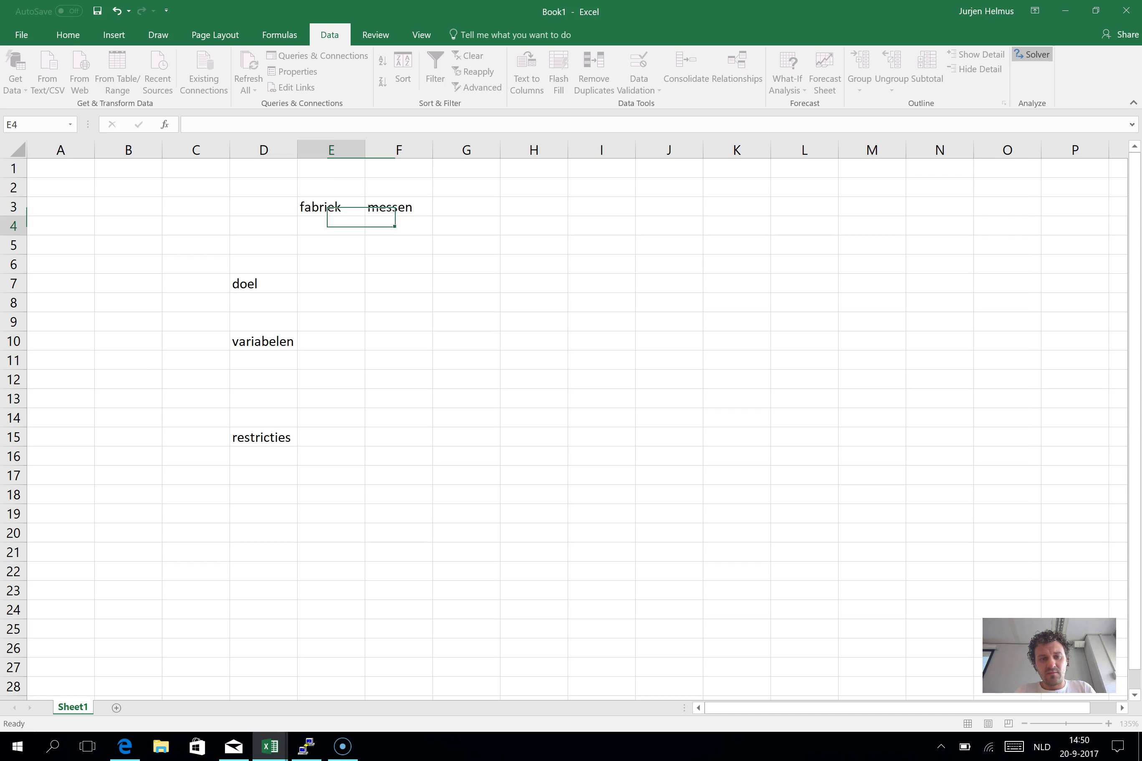
click(398, 225)
text(vorken)
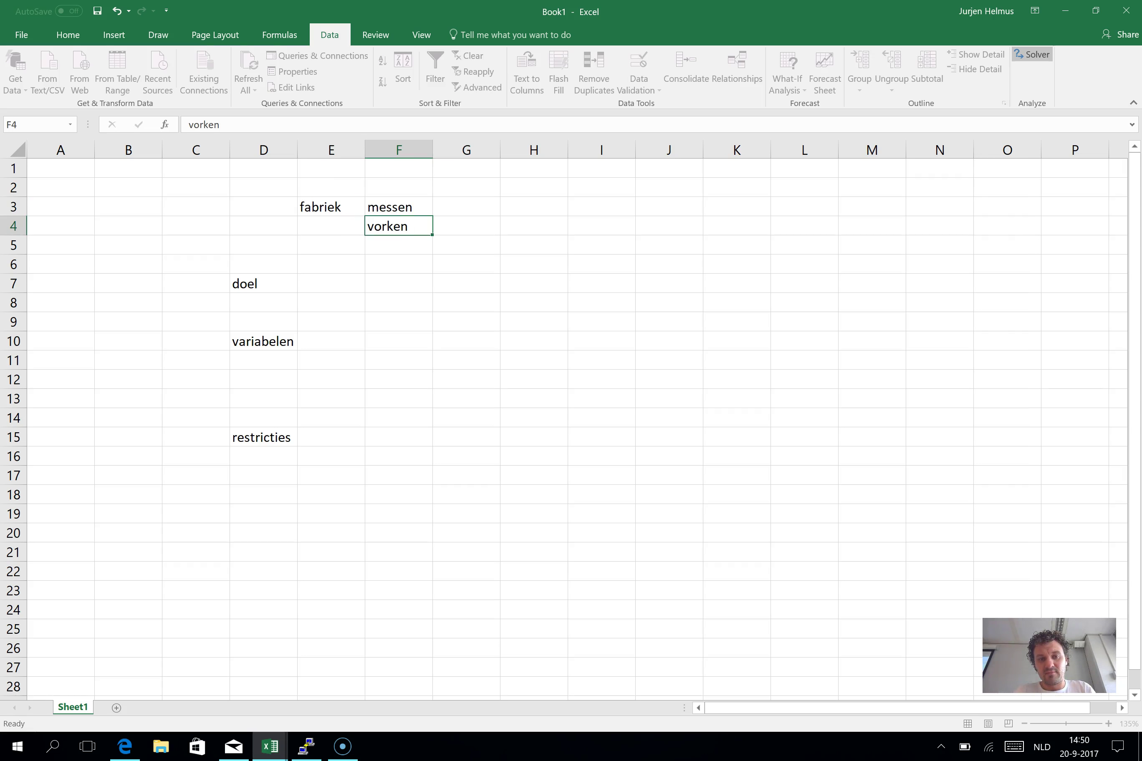
key(Tab)
- Add a tijd column headed in G2, with 5 for messen and 4 for vorken
click(466, 206)
click(466, 187)
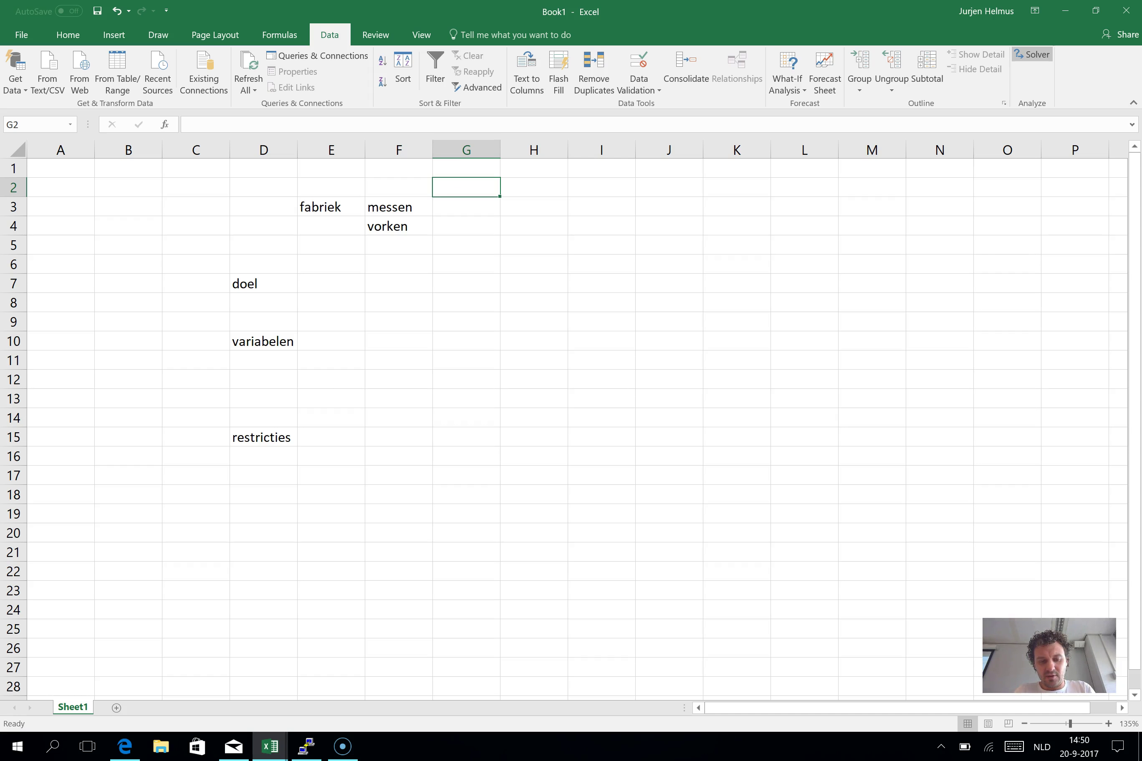
text(tijd)
key(Tab)
key(Down)
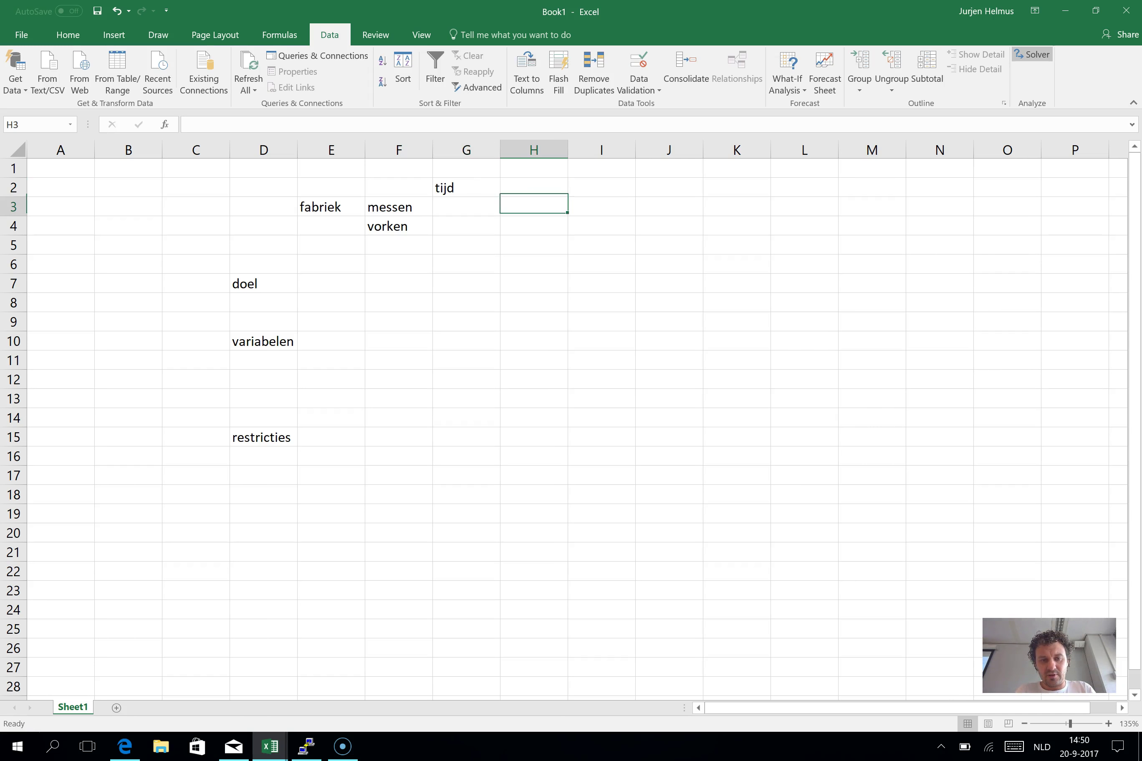
key(Down)
key(Left)
key(Up)
text(5)
key(Return)
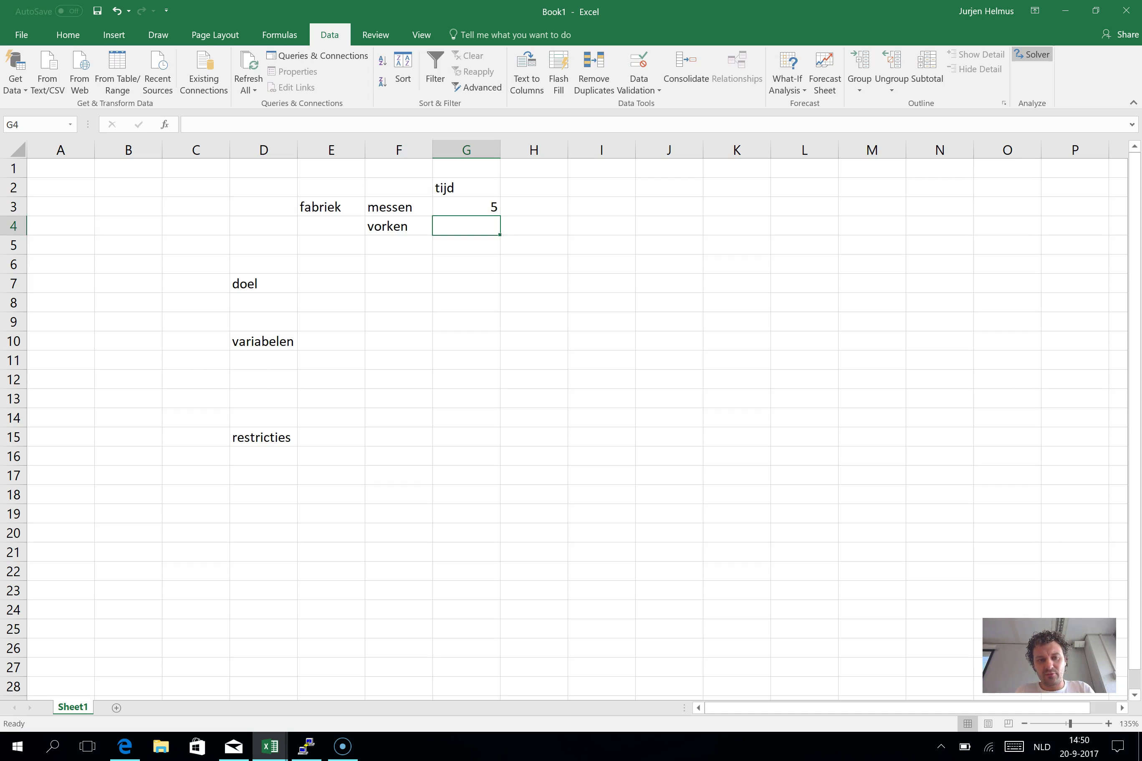
text(4)
- Add a cOGS column headed in H2, with 0,1 for messen and 0,15 for vorken
key(Up)
key(Up)
key(Right)
text(cOGS)
key(Return)
text(0,1)
key(Return)
text(0,15)
key(ctrl+Return)
- Add an omzet column headed in I2, with 1 for messen and 2 for vorken
key(Right)
key(Up)
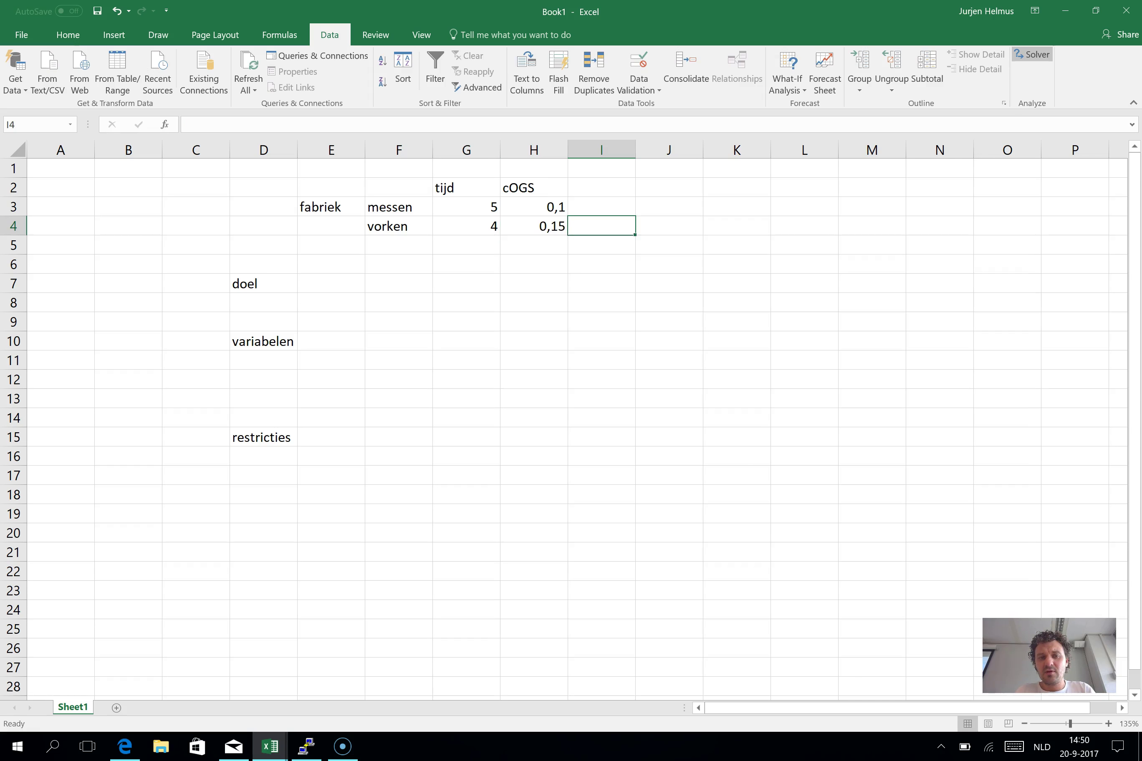
key(Up)
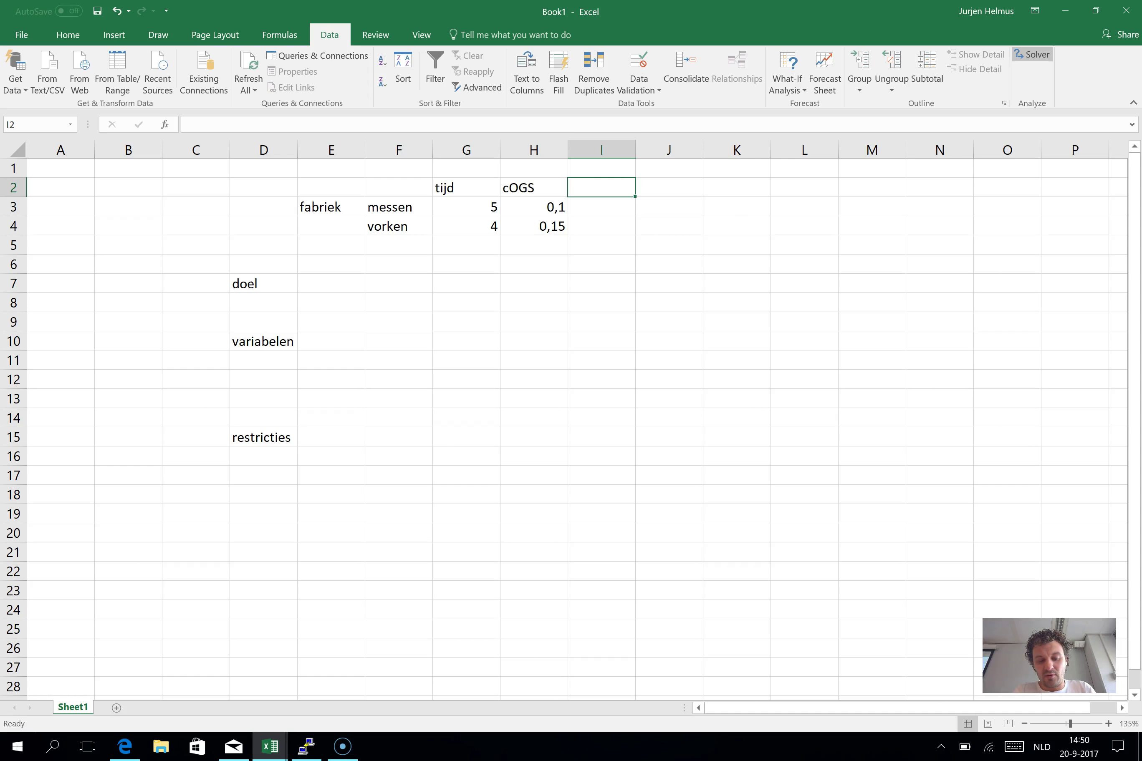
text(omzet)
key(Return)
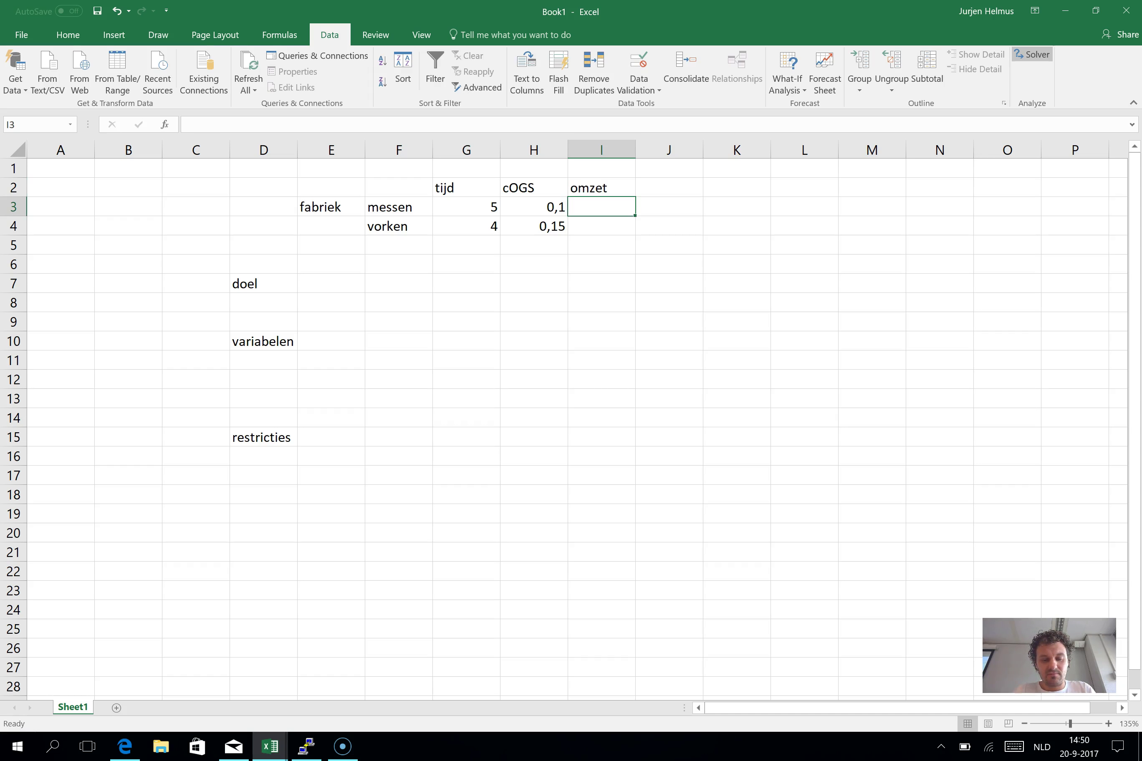
text(1)
key(Return)
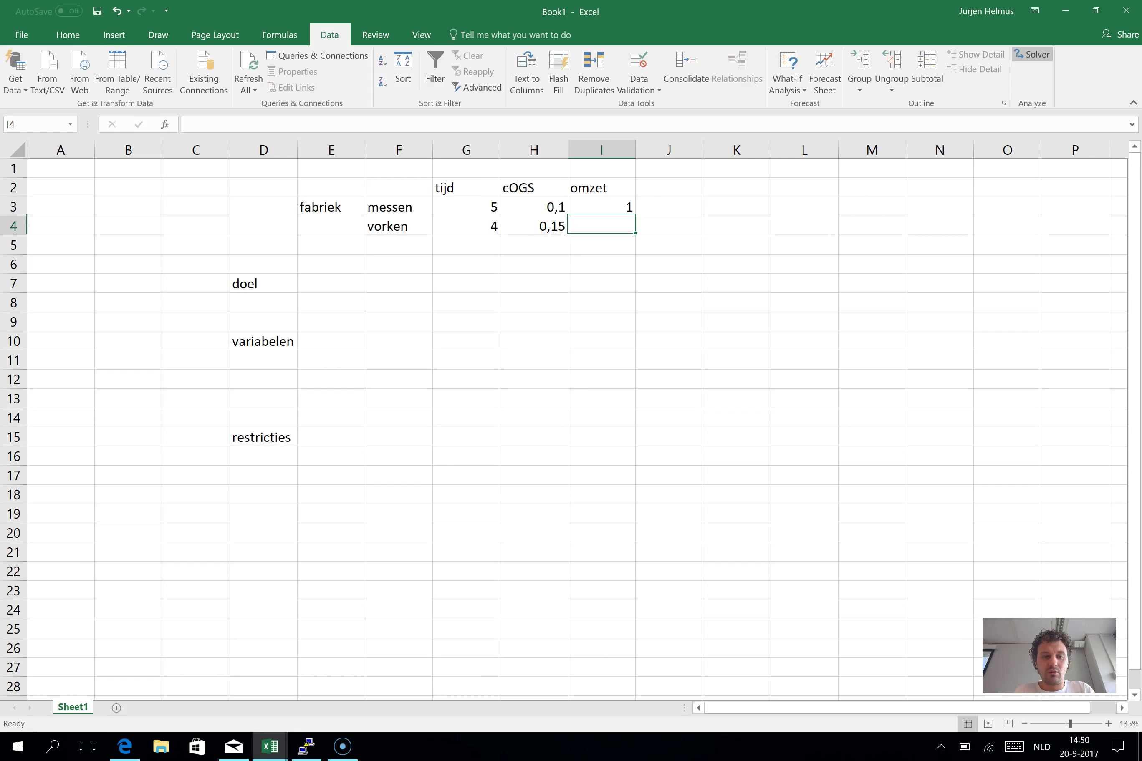
text(2)
key(Return)
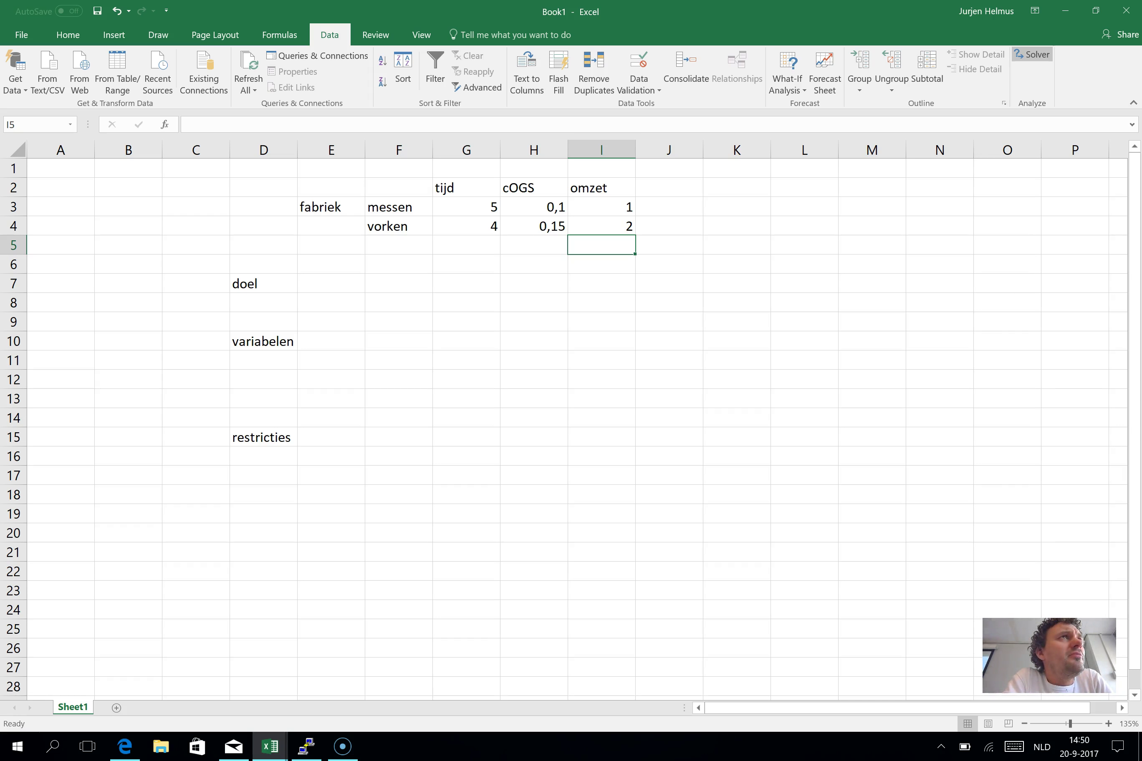
- Add a lepel row in F5 with tijd 3, cOGS 0,2 and omzet 1,5
click(399, 245)
text(lepel)
key(Tab)
text(3)
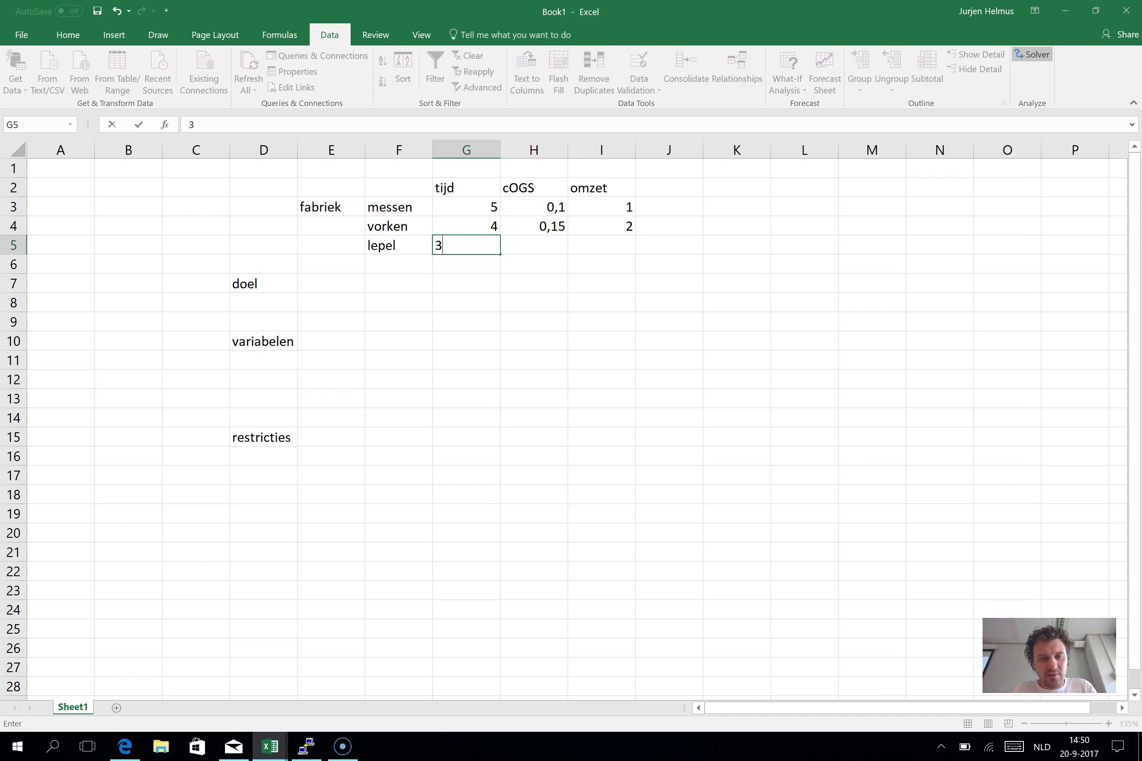
key(Tab)
text(,)
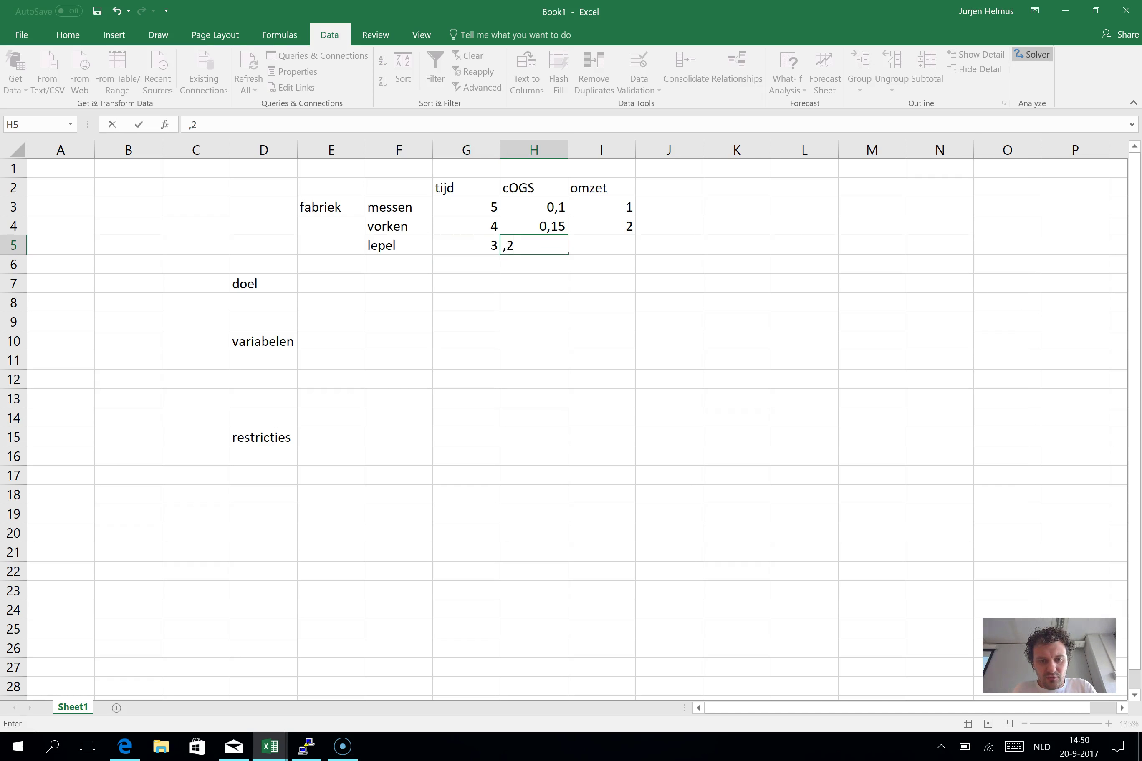
text(2)
key(Tab)
text(1,5)
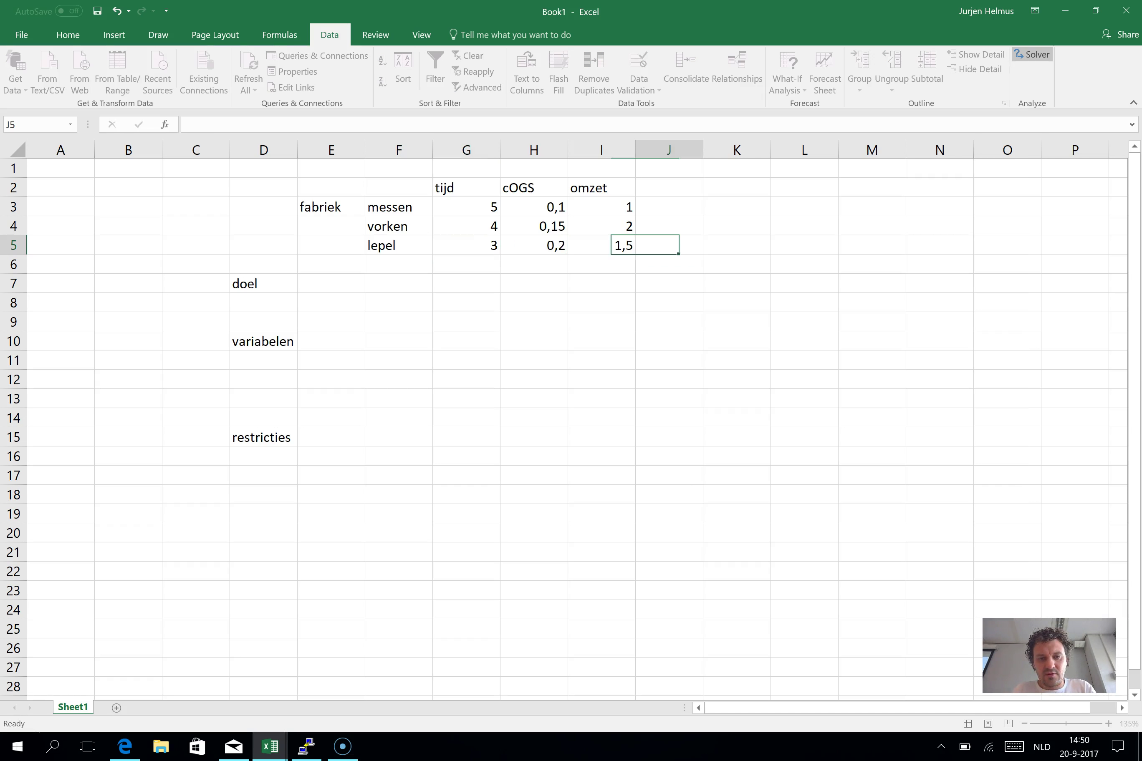
key(Return)
click(399, 263)
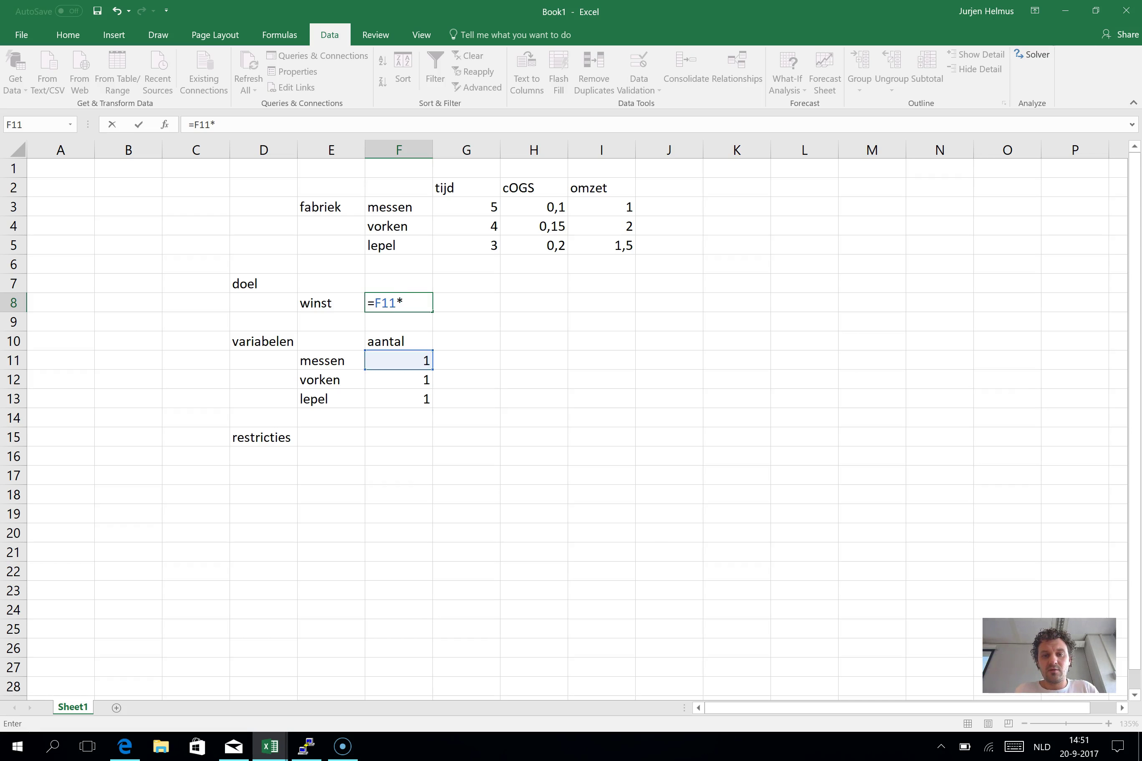
- Continue the winst formula in F8 for messen so that it reads =F11*I3-F11*
click(601, 206)
text(-)
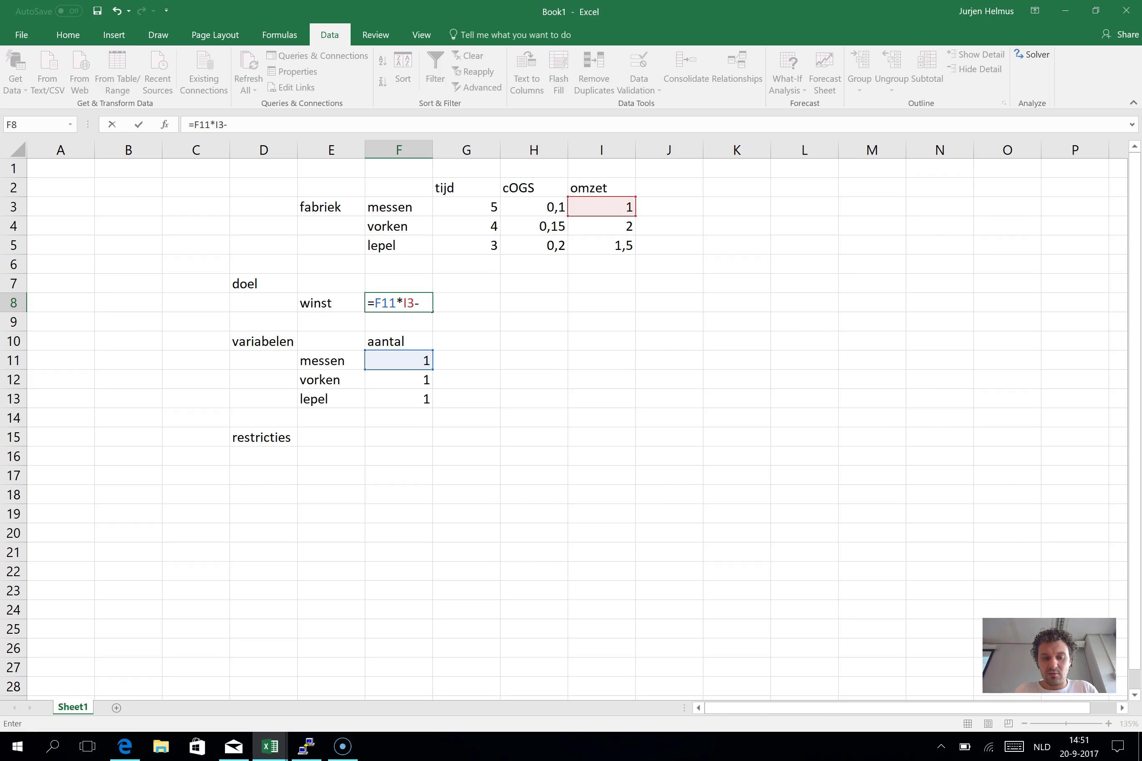
click(399, 361)
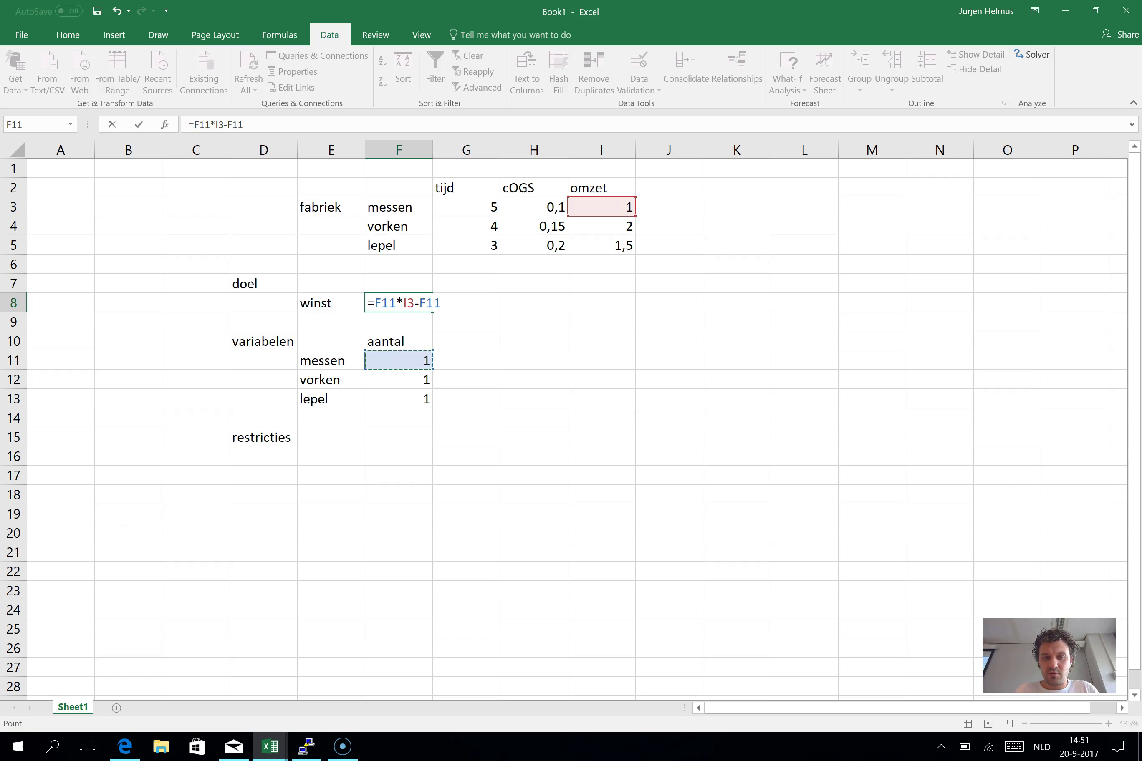
text(*)
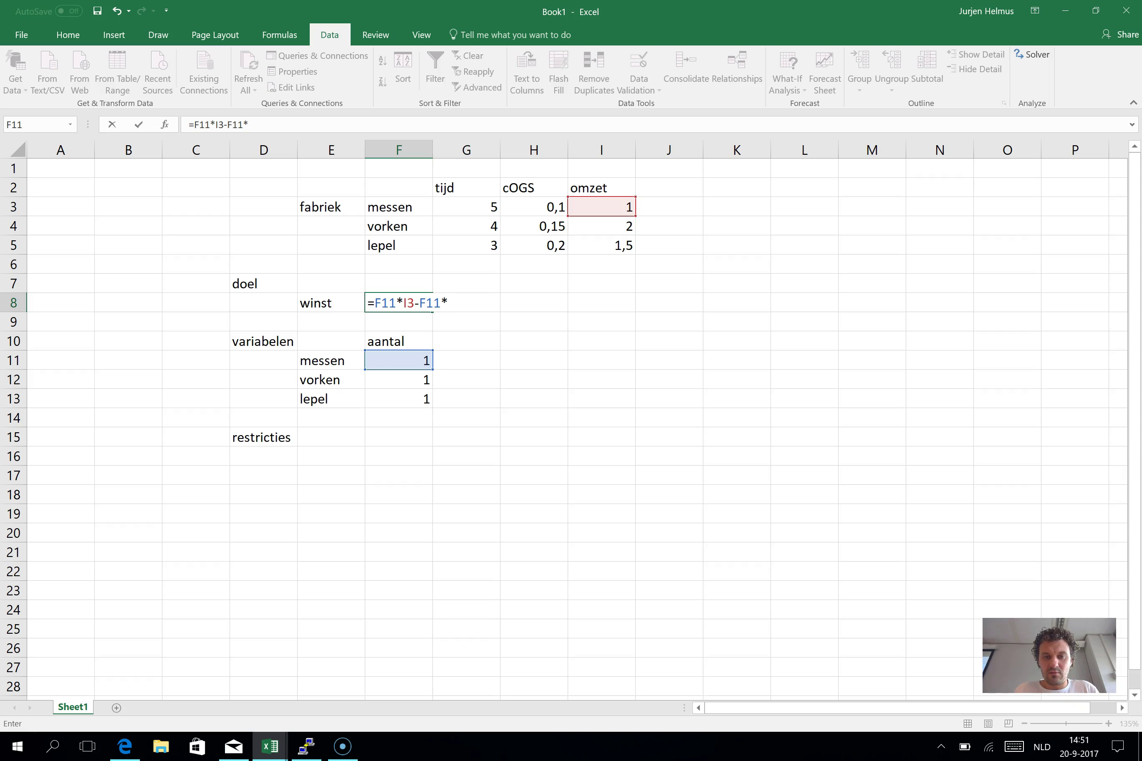